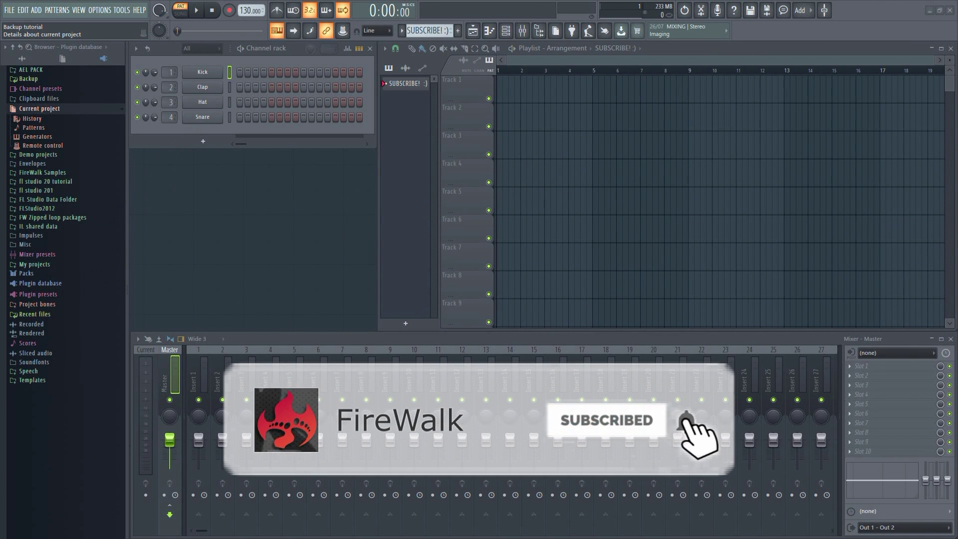
# Step: Check the File settings autosave options, leaving Frequently with 100 maximum saves
pyautogui.click(100, 10)
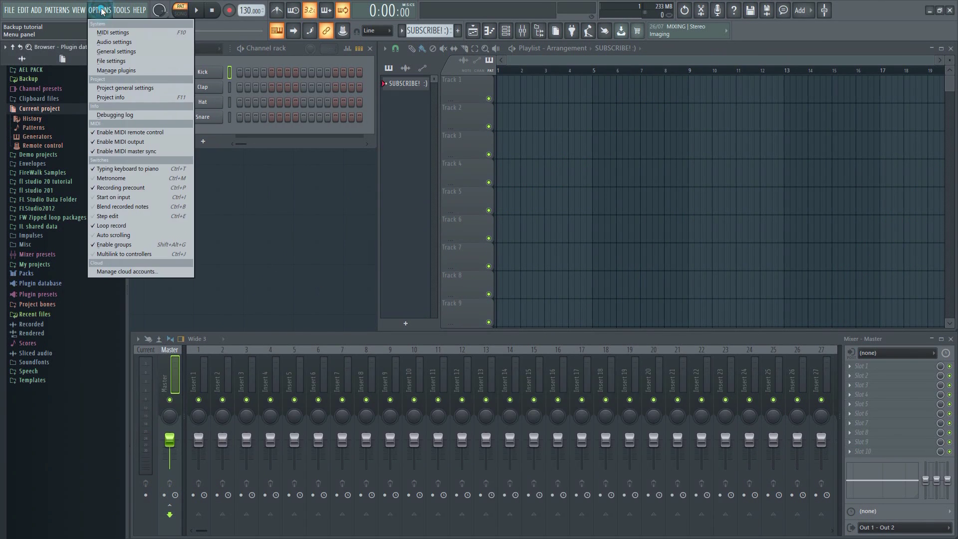
pyautogui.click(128, 61)
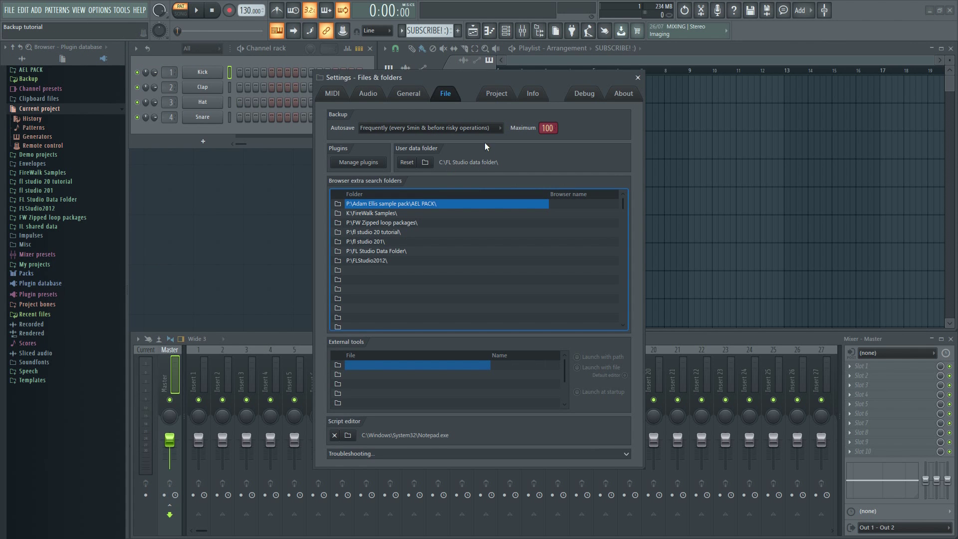
pyautogui.click(495, 128)
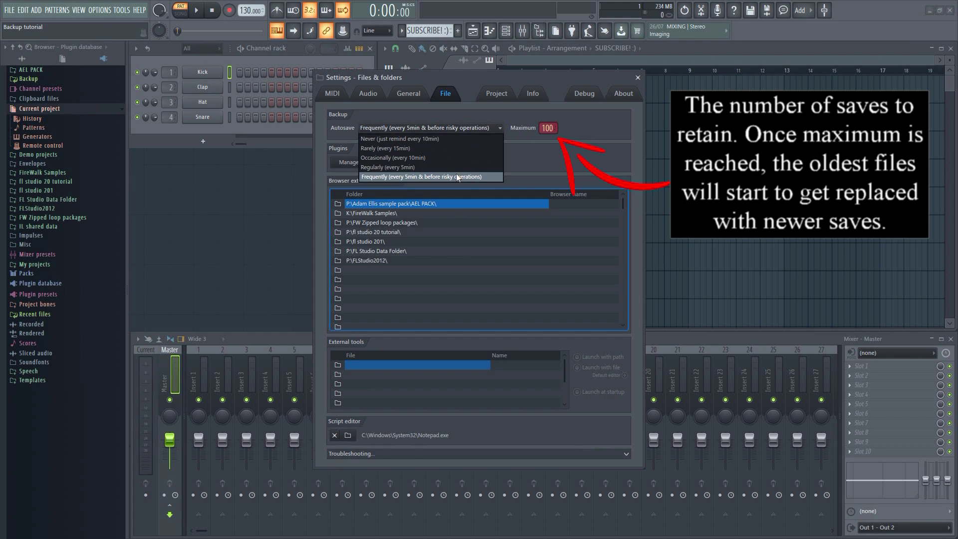
pyautogui.click(638, 78)
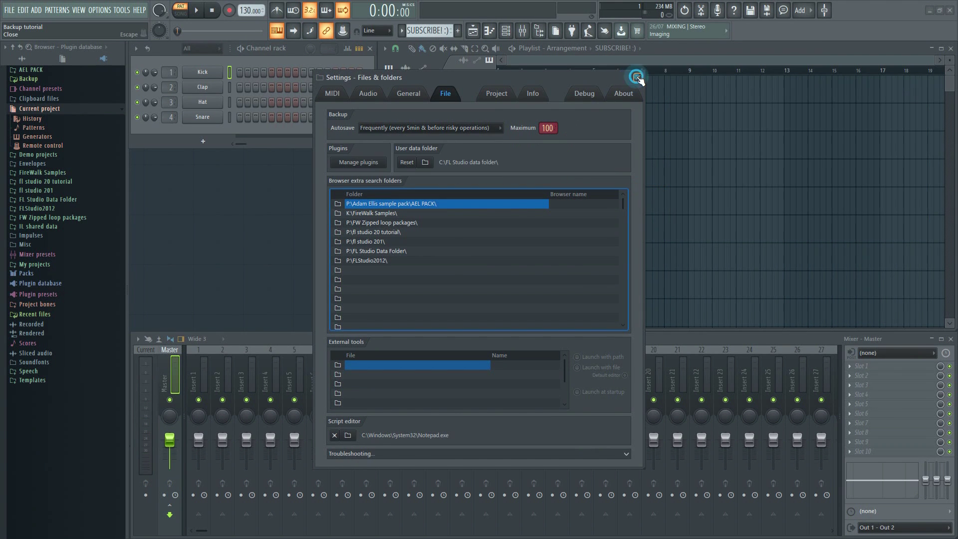
# Step: Close Settings and revert to the last backup, discarding current changes
pyautogui.click(10, 11)
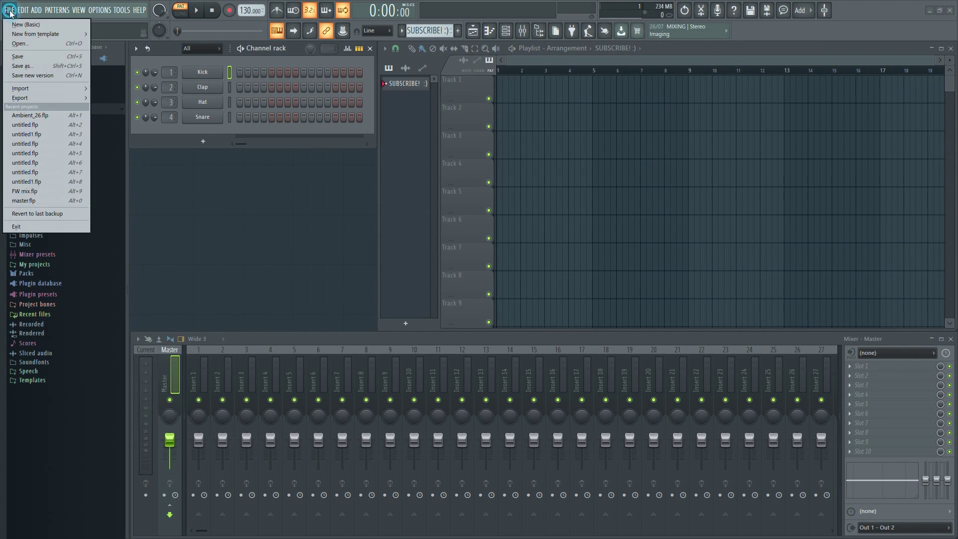
pyautogui.click(54, 214)
pyautogui.click(494, 301)
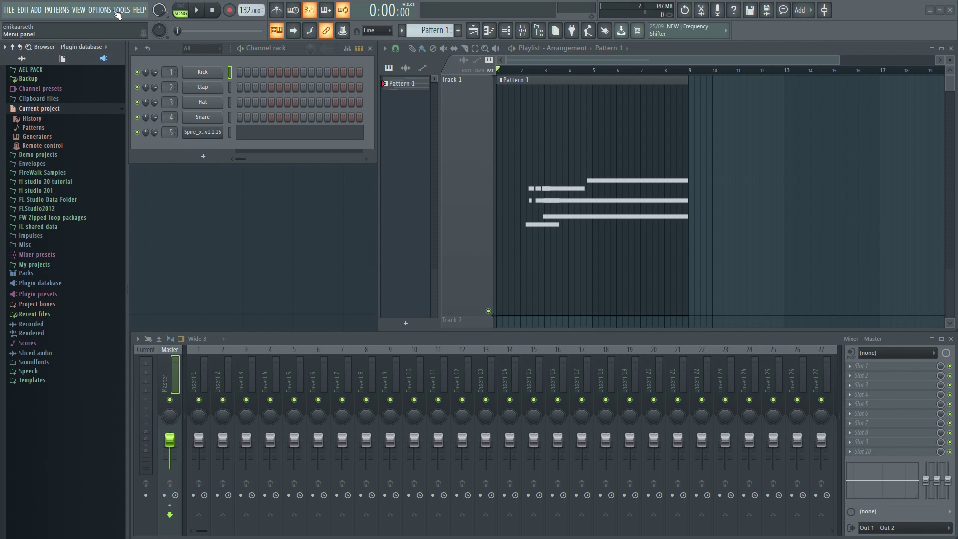
# Step: Reopen File settings to find the user data folder C:\FL Studio data folder\
pyautogui.click(100, 11)
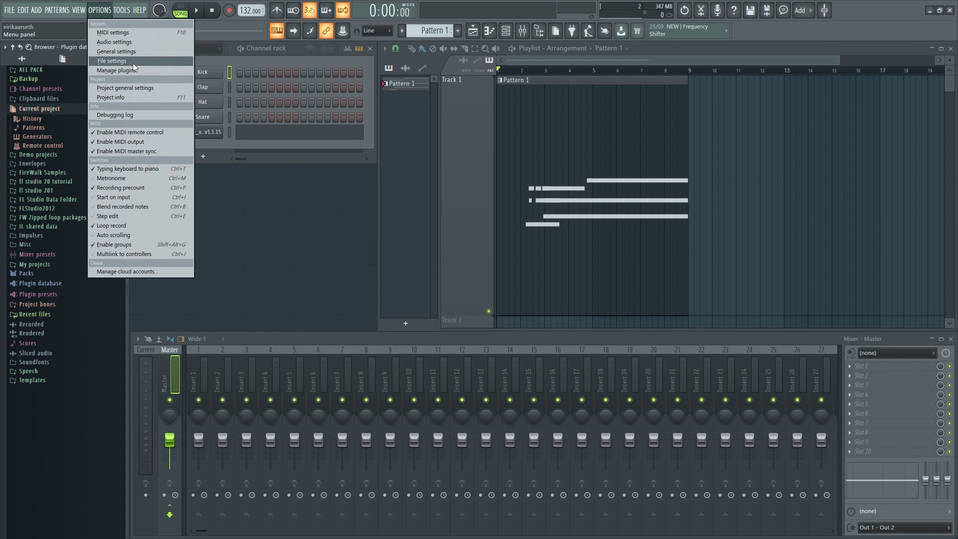
pyautogui.click(111, 61)
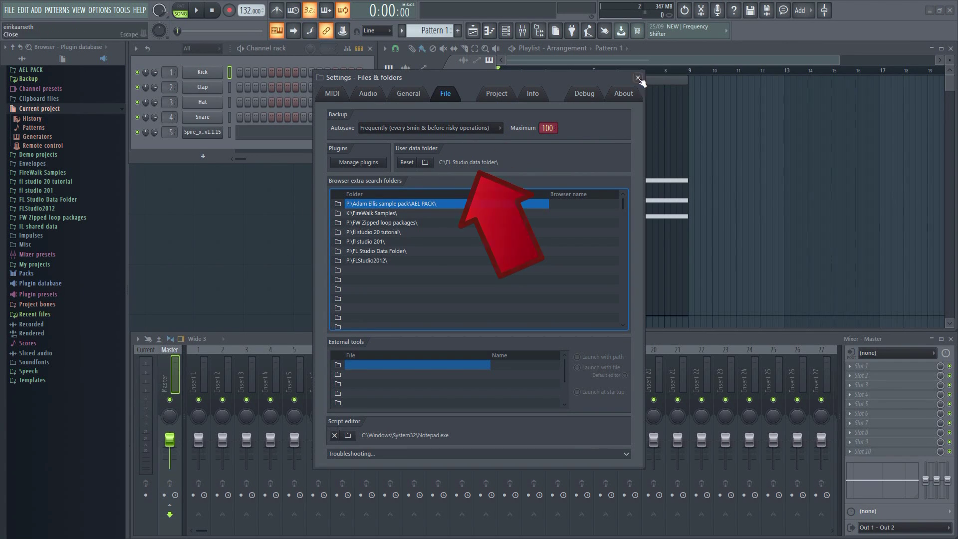
# Step: Close Settings and browse to C:\FL Studio data folder\FL Studio\Projects in File Explorer
pyautogui.click(638, 77)
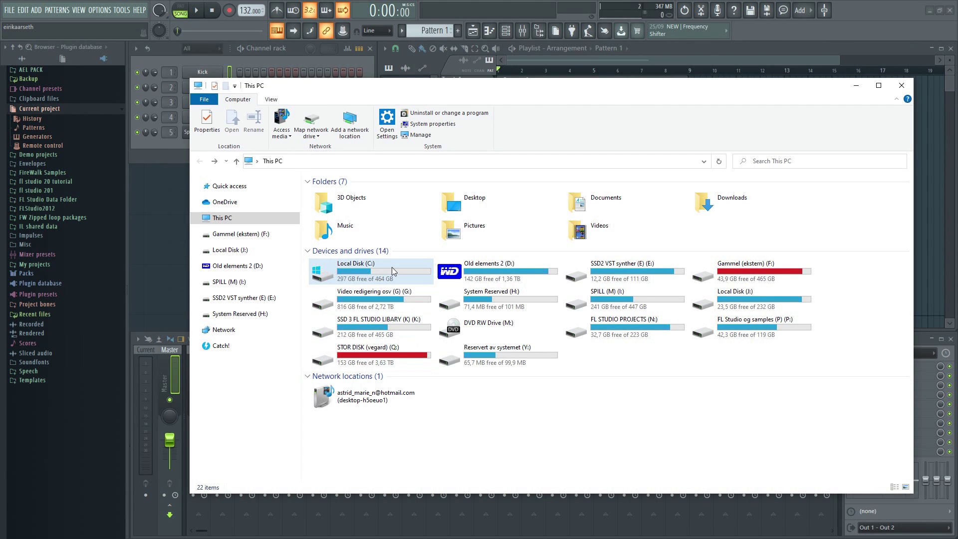
pyautogui.doubleClick(392, 267)
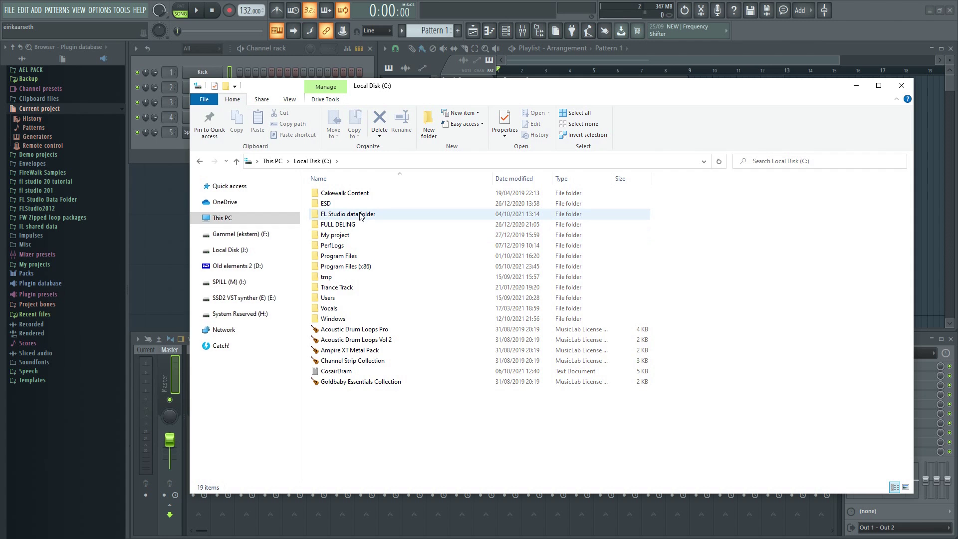
pyautogui.doubleClick(365, 215)
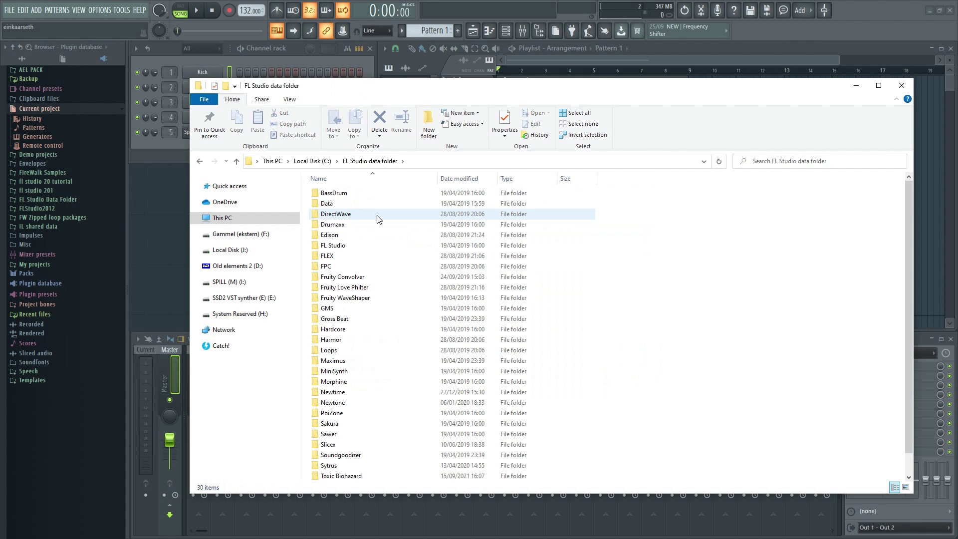
pyautogui.doubleClick(333, 244)
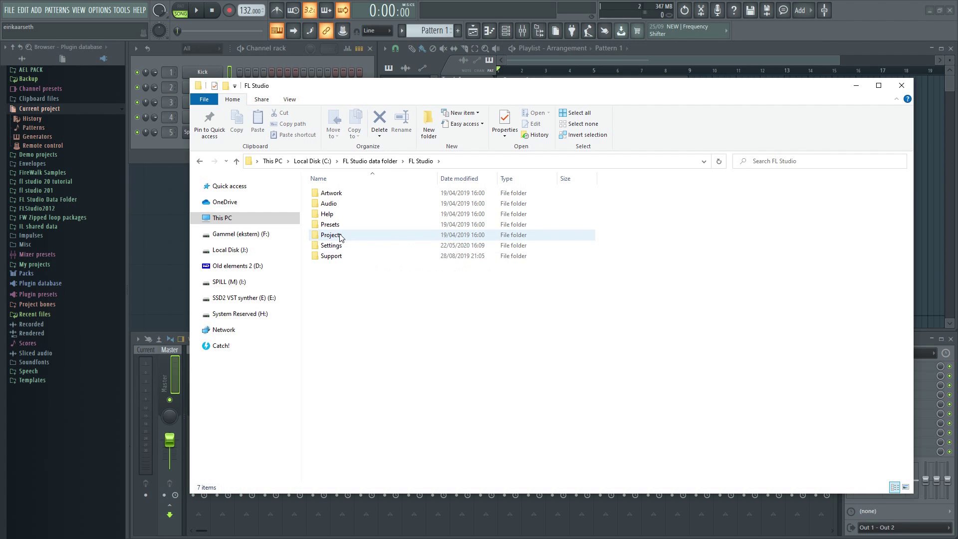
pyautogui.doubleClick(332, 235)
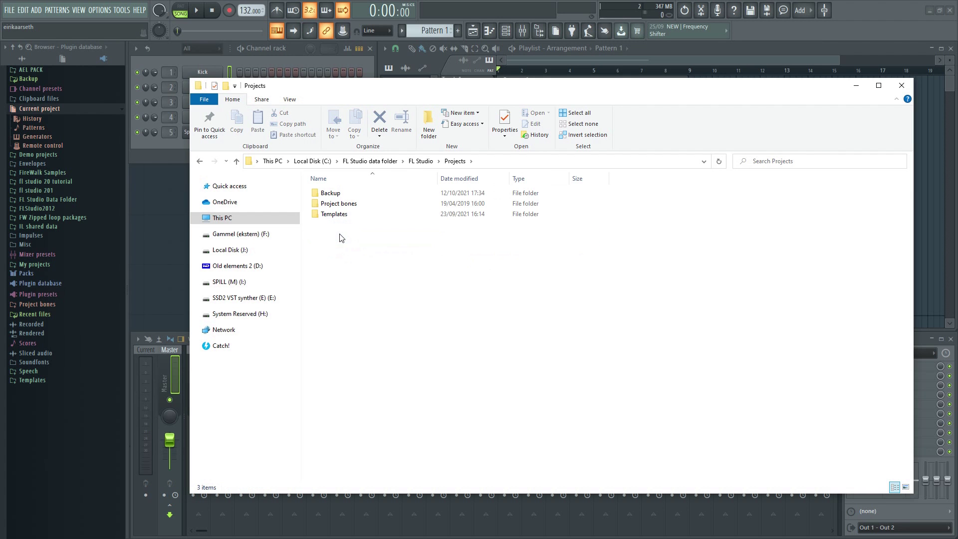
# Step: Open the Backup folder and select an Ambient_26 autosaved project file
pyautogui.doubleClick(330, 193)
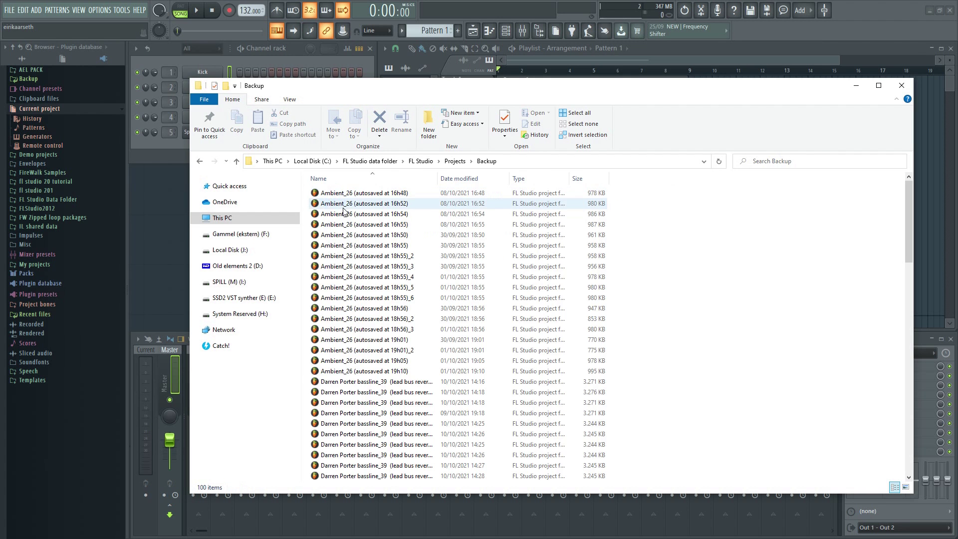
pyautogui.scroll(-4, 404, 225)
pyautogui.scroll(-4, 404, 225)
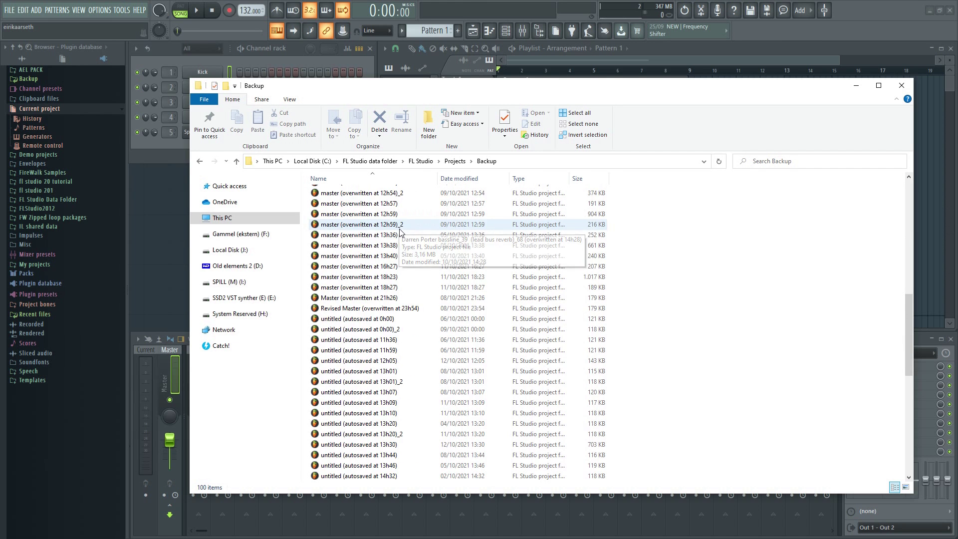
pyautogui.scroll(-3, 408, 240)
pyautogui.scroll(6, 408, 244)
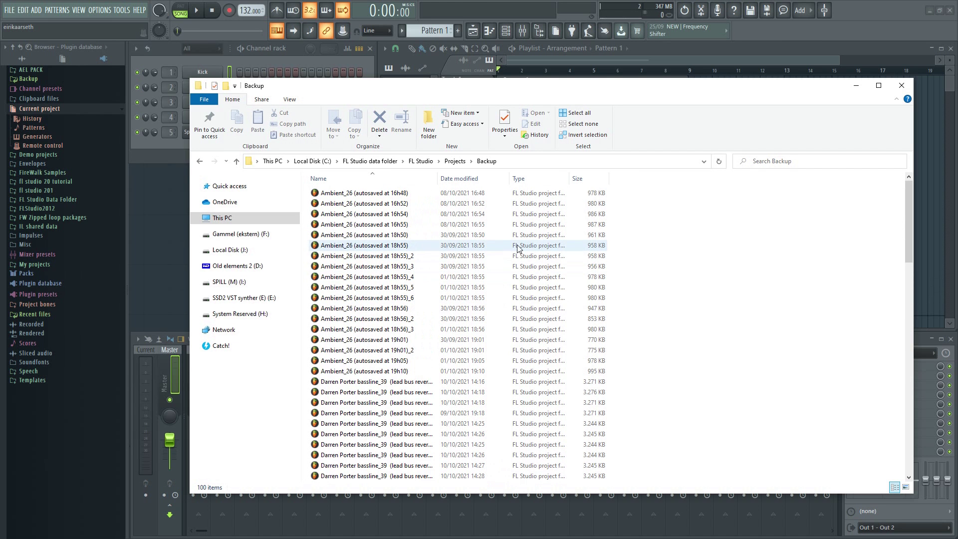
pyautogui.click(344, 194)
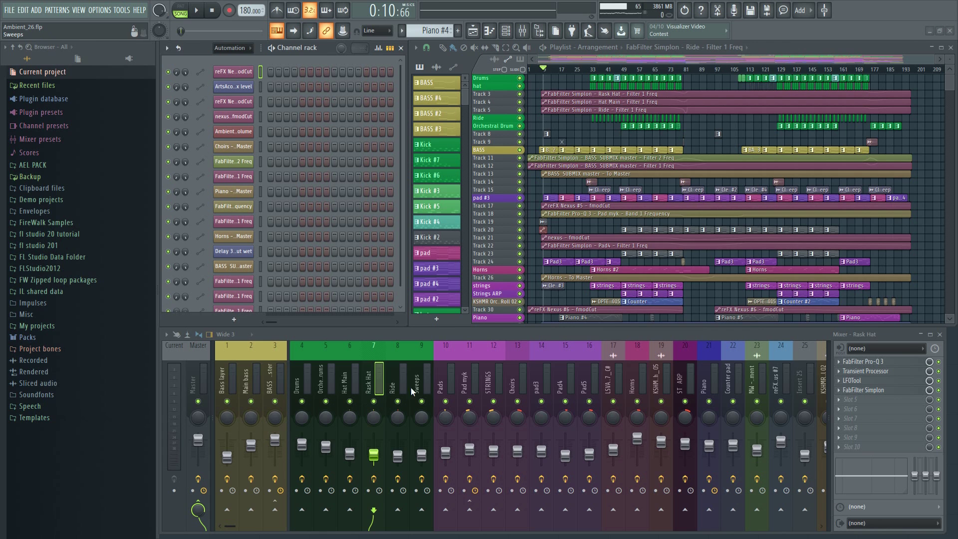
pyautogui.scroll(-5, 418, 381)
pyautogui.scroll(5, 418, 380)
pyautogui.scroll(-2, 678, 131)
pyautogui.scroll(4, 677, 131)
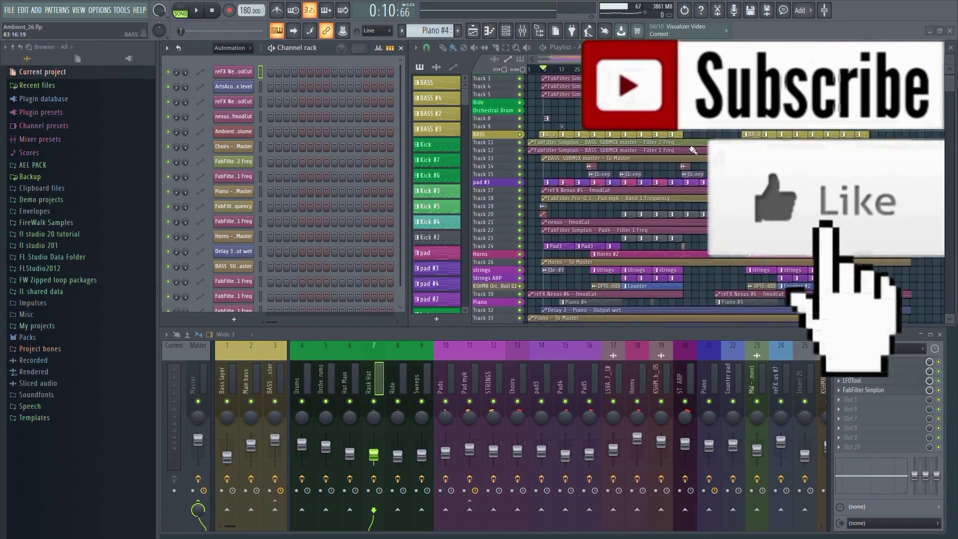
# Step: Select the Ride insert in the Mixer to view its effects
pyautogui.click(396, 378)
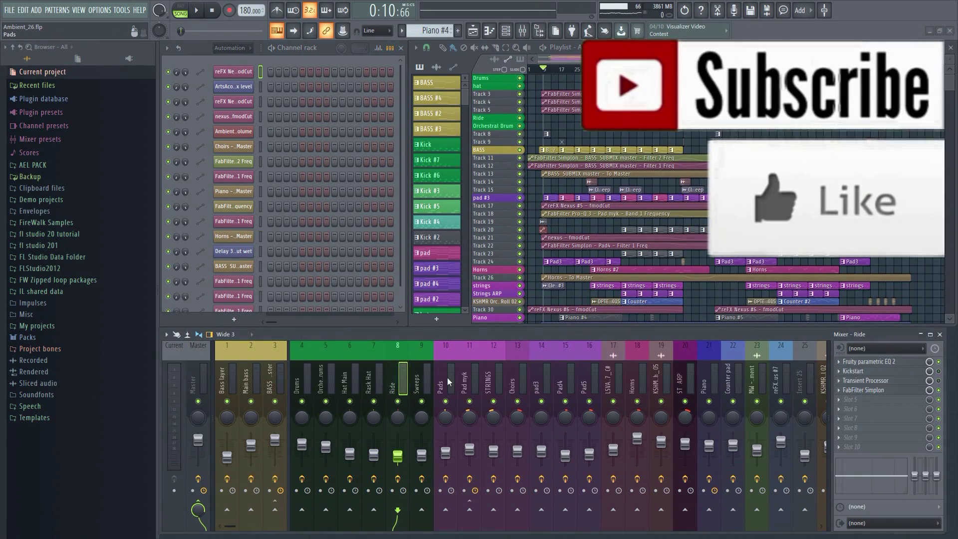